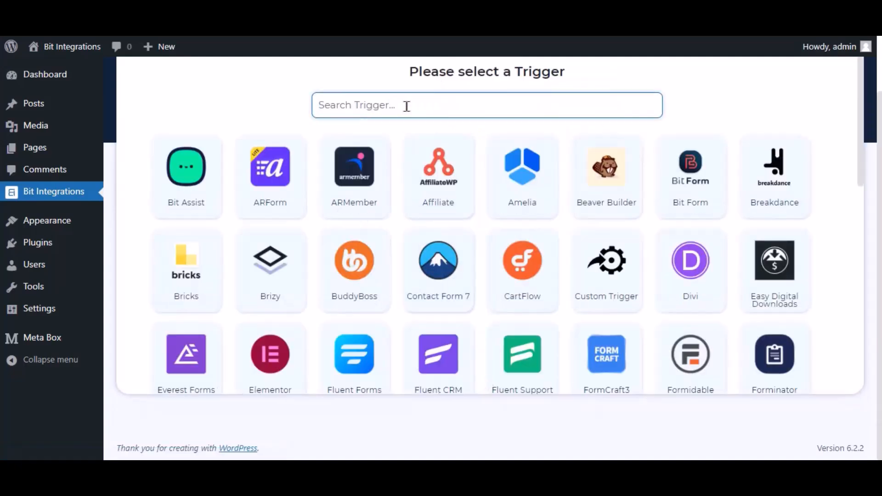
- Set the trigger to MB Frontend Submission on the Bit Integrations form and continue to actions
type("mb front")
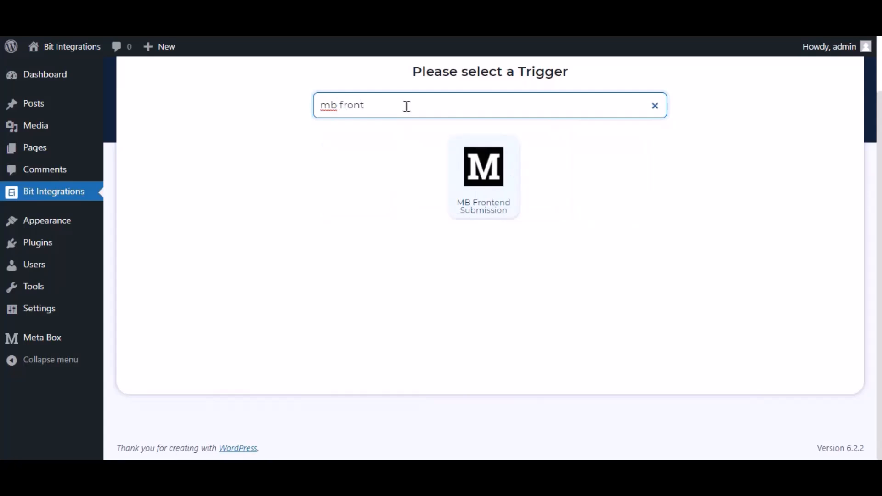
left_click(481, 187)
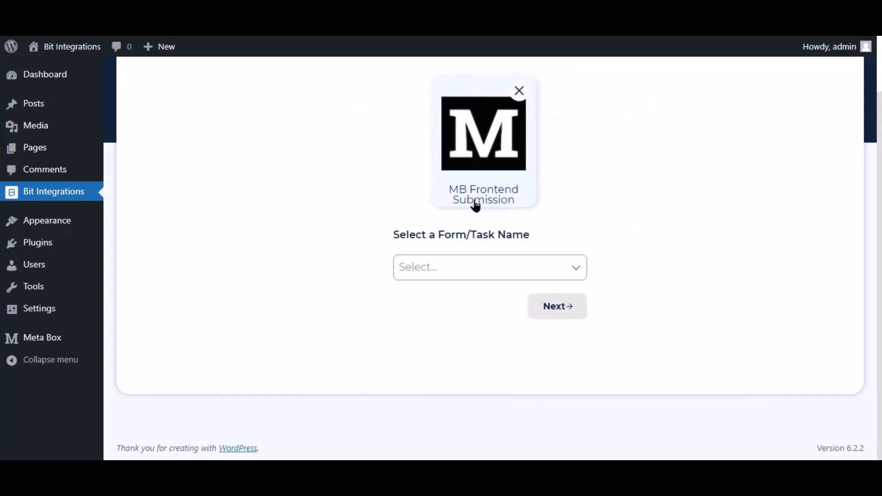
left_click(435, 272)
left_click(448, 298)
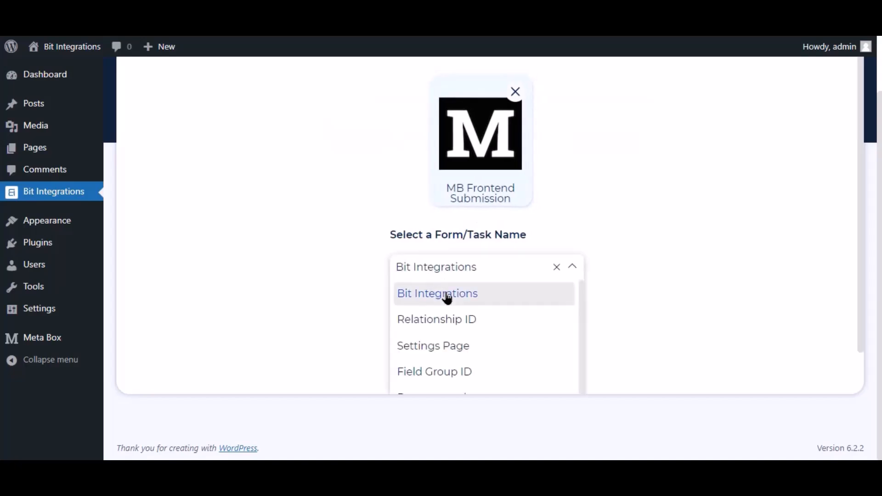
left_click(559, 308)
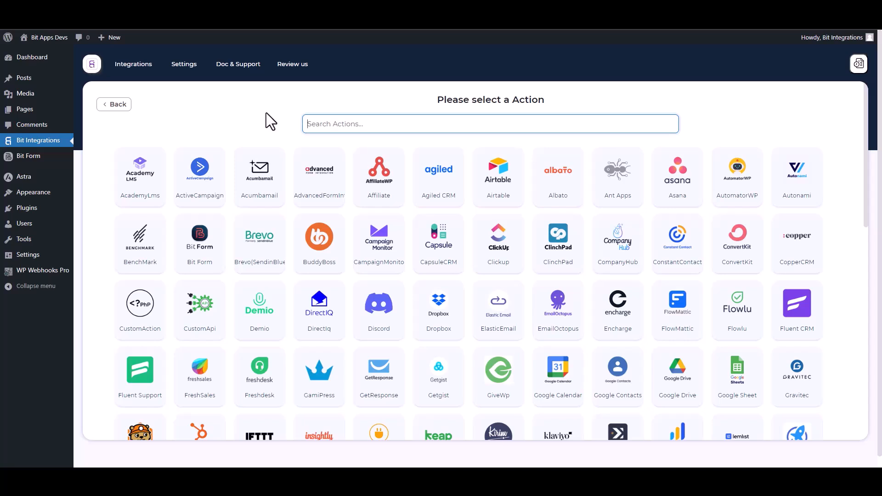
- Pick WPWebhooks as the integration's action, then go to the WP Webhooks Pro admin
type("wp")
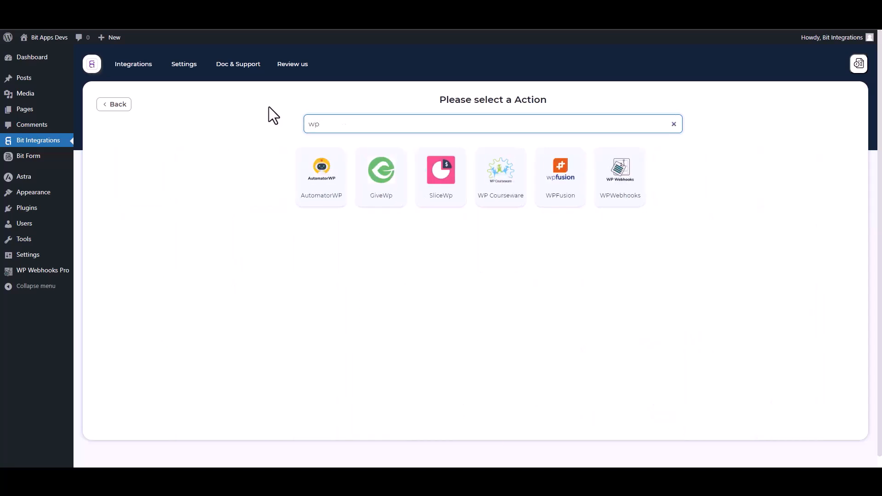
left_click(627, 200)
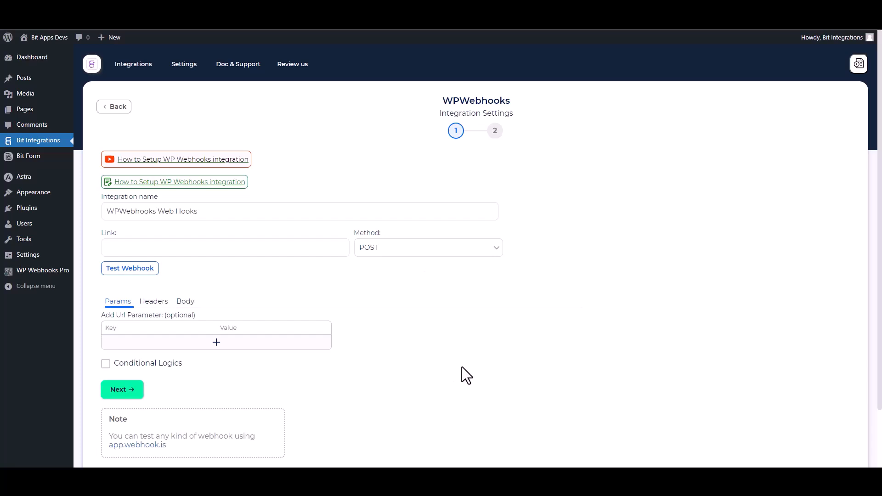
left_click(43, 270)
- Create a new flow named 'Bit Integrations' from the Flows page
left_click(39, 305)
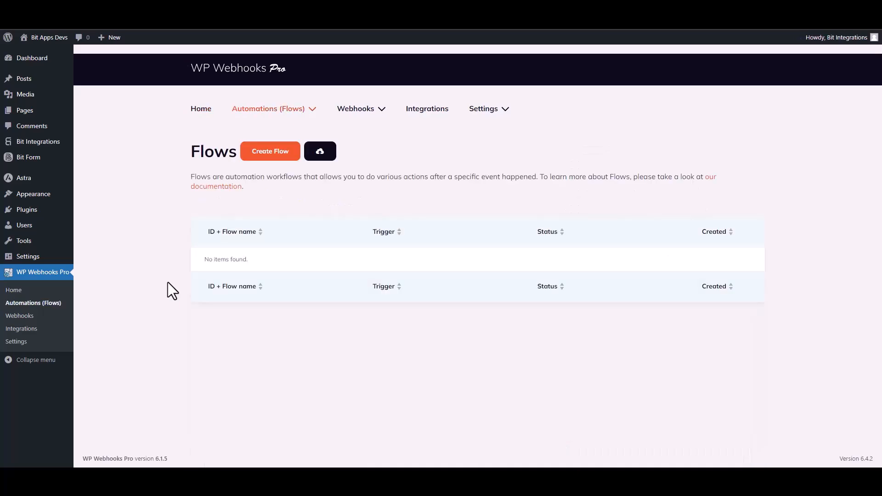
left_click(272, 153)
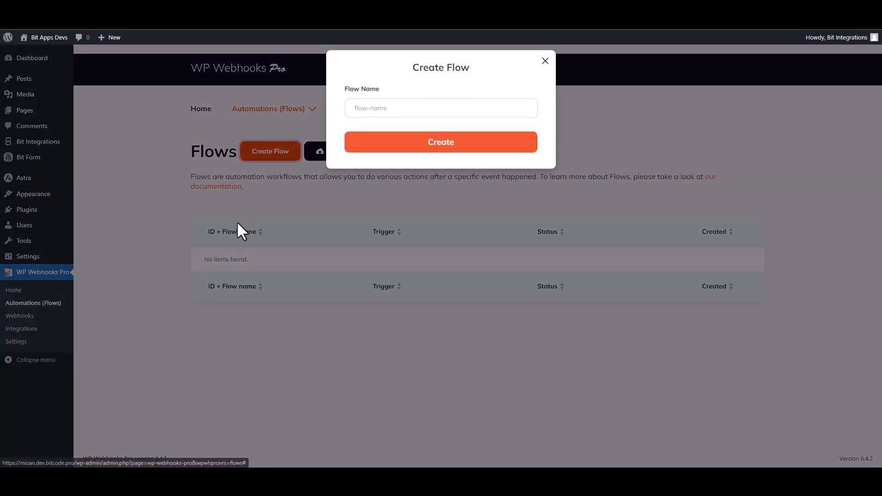
left_click(367, 122)
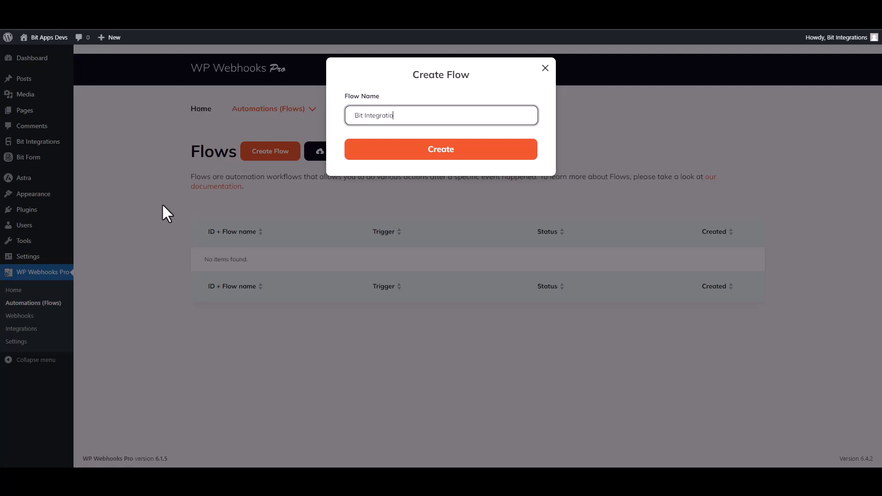
type("Bit Integrations")
left_click(440, 158)
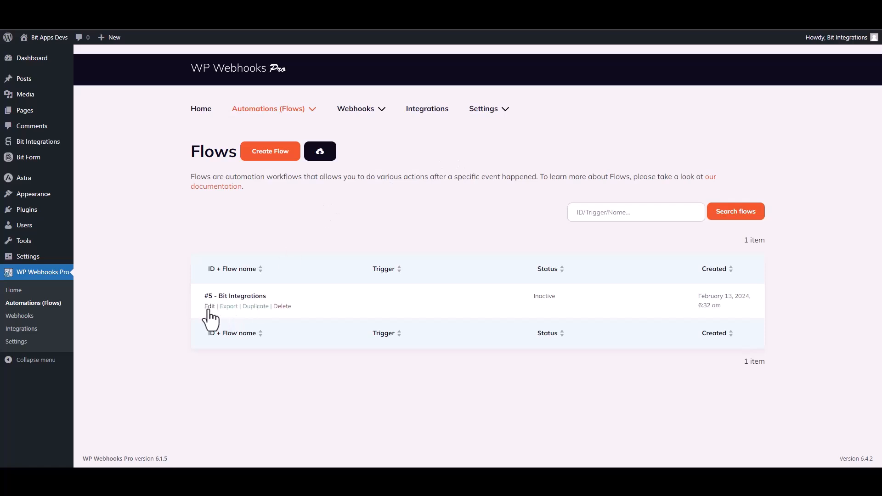
- Give the flow a Webhooks 'HTTP request received' trigger and select its receivable trigger URL
left_click(208, 307)
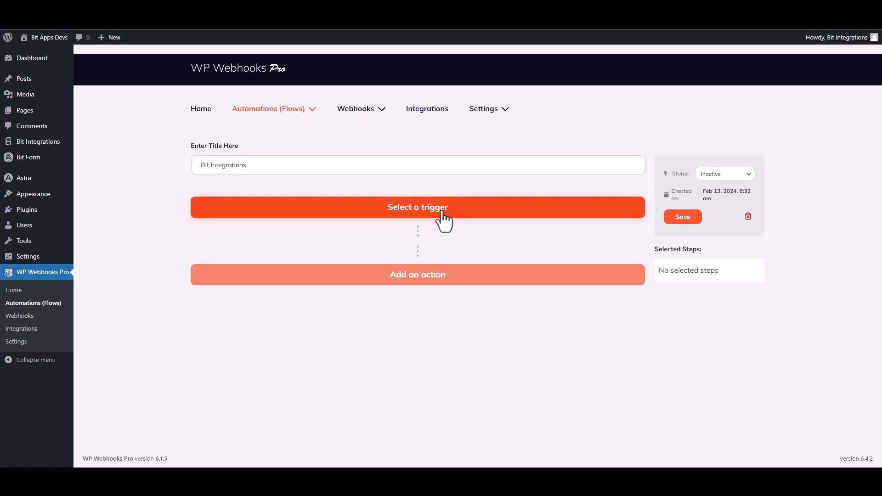
left_click(441, 219)
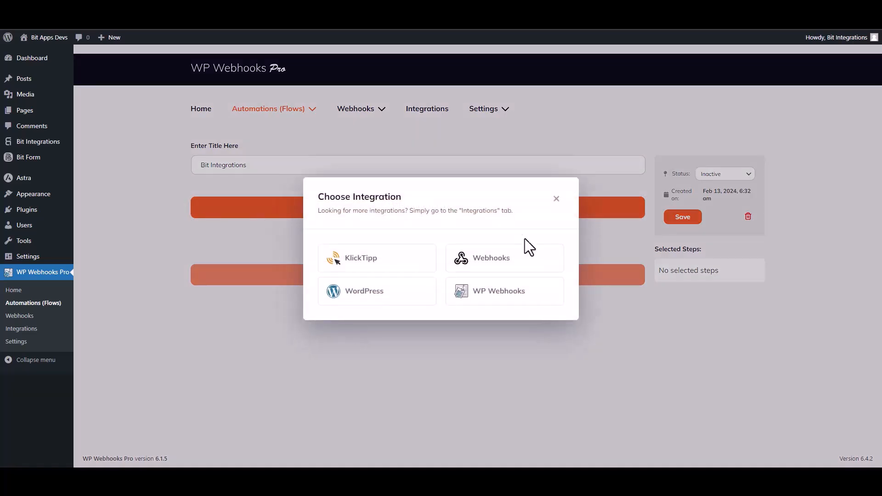
left_click(494, 262)
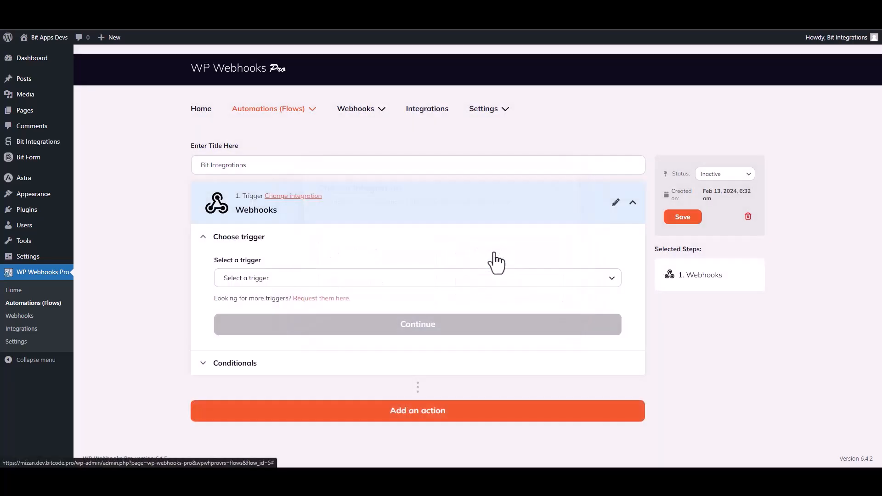
left_click(272, 282)
left_click(265, 330)
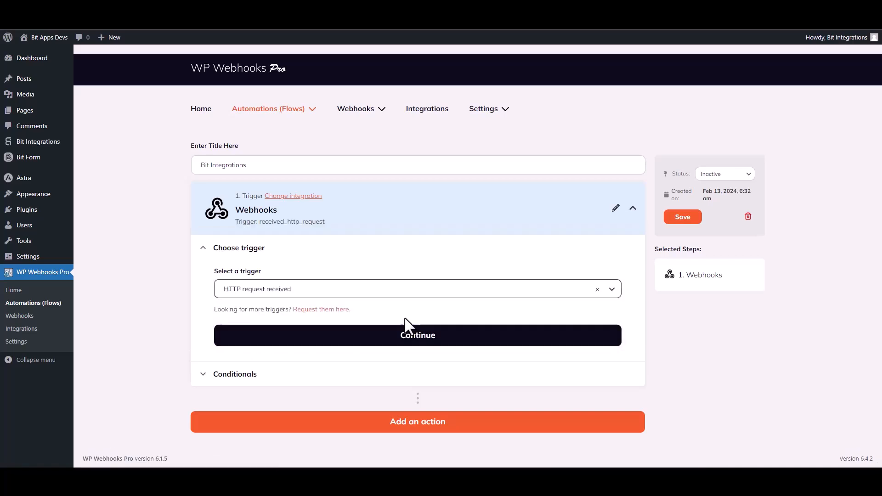
left_click(408, 336)
scroll(177, 287, "down", 3)
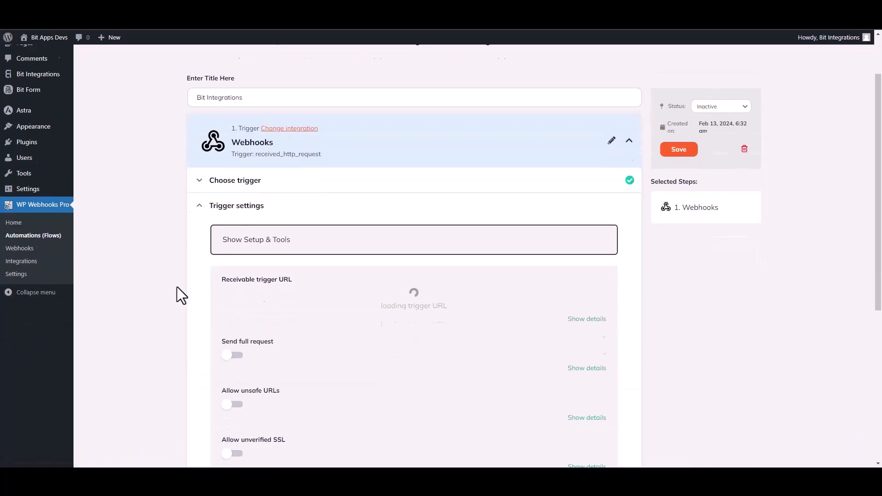
left_click(352, 238)
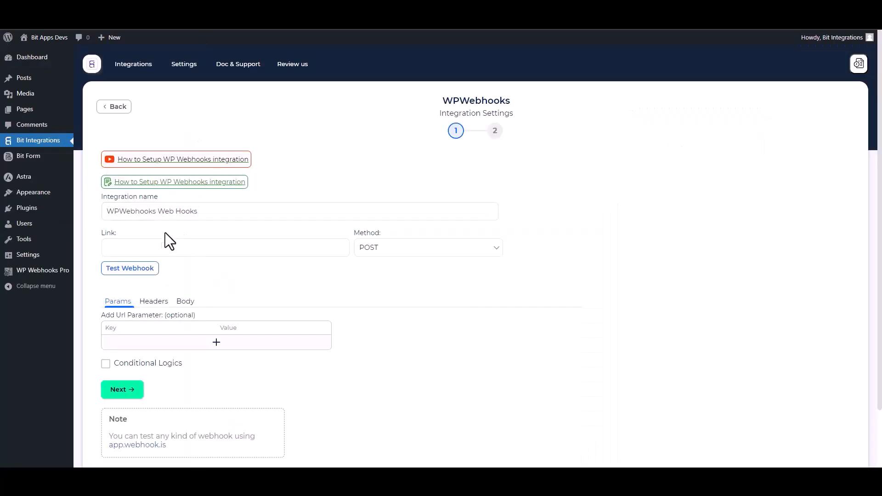
- Paste the trigger URL as the Link, send all data as application/json, and test the webhook
left_click(150, 247)
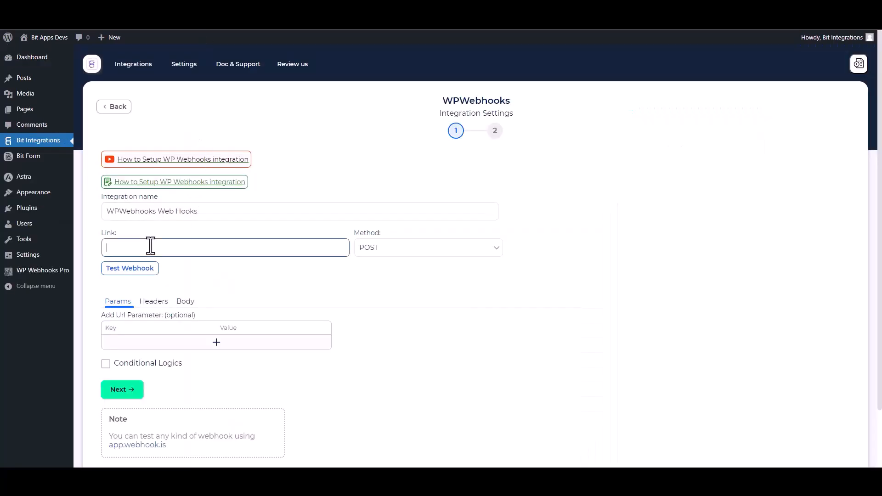
key("ctrl+v")
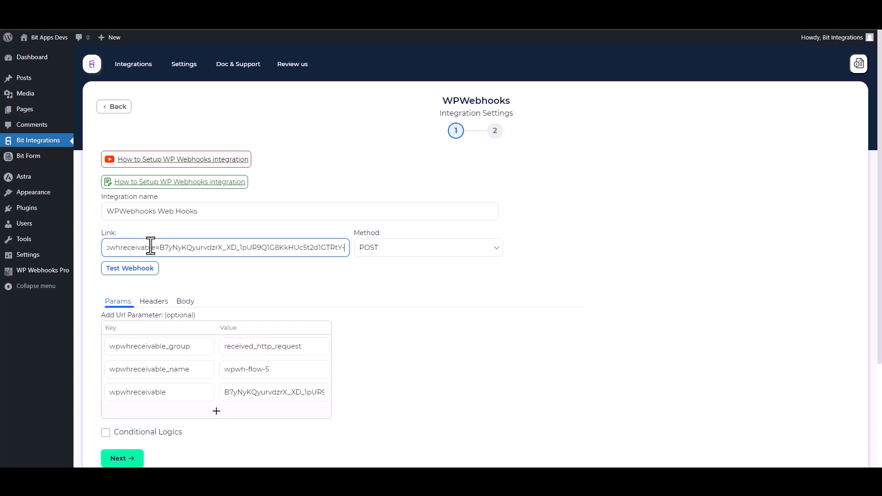
scroll(408, 272, "down", 2)
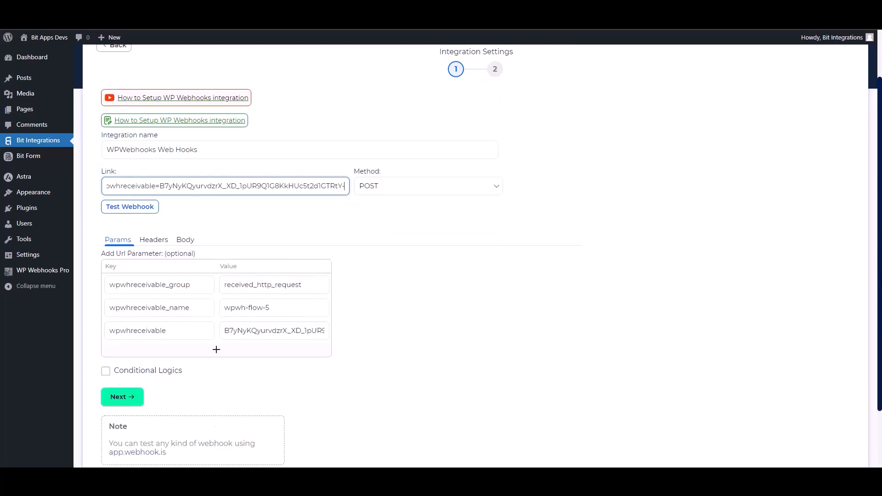
left_click(189, 242)
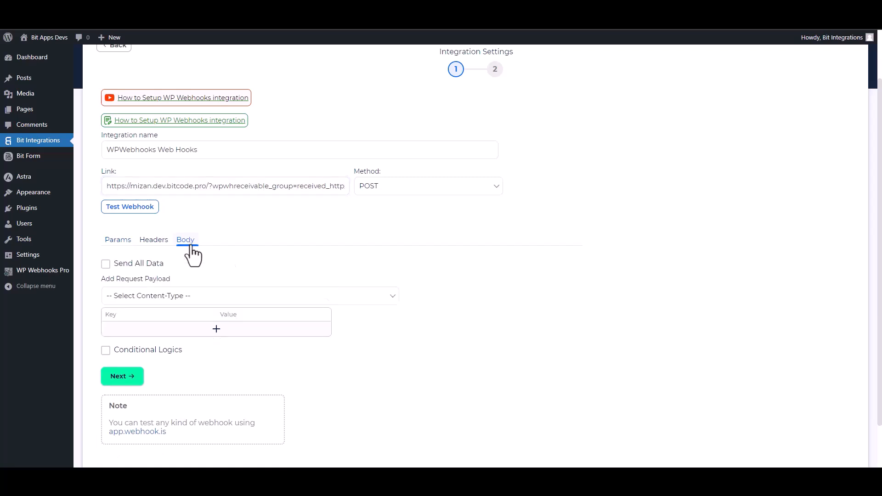
left_click(134, 262)
left_click(182, 297)
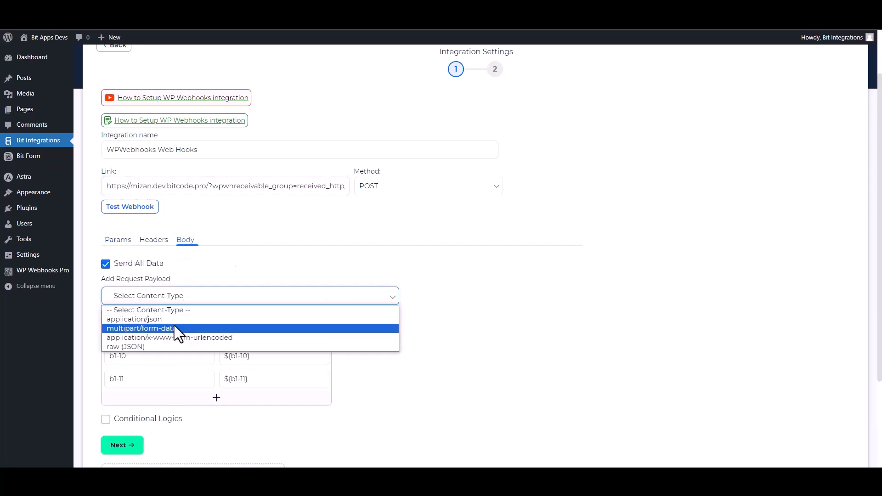
left_click(154, 320)
scroll(823, 299, "down", 2)
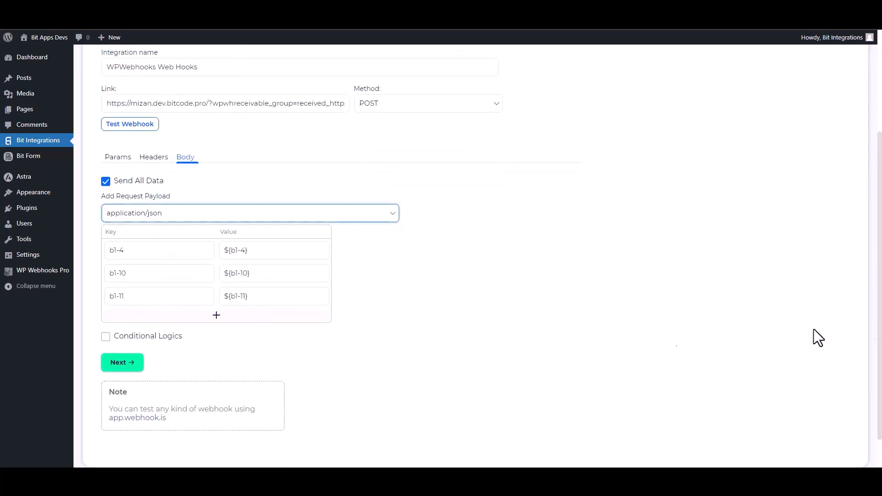
left_click(150, 125)
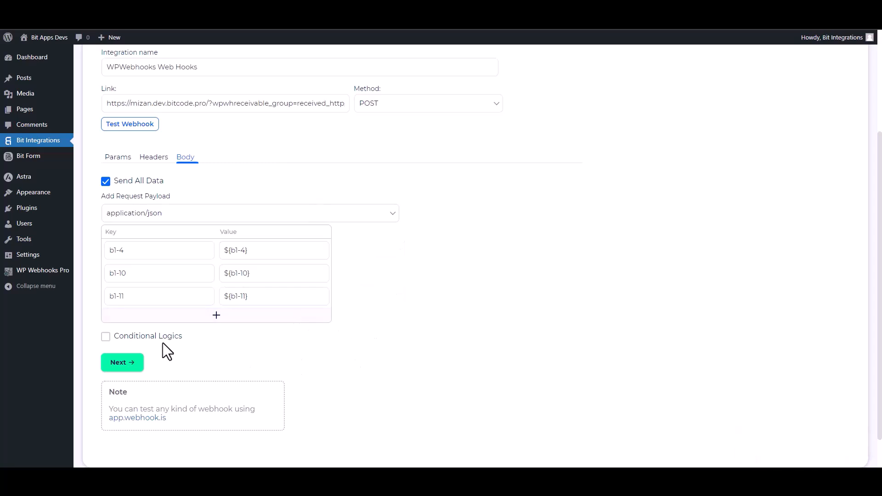
- Leave conditional logic off and save the WPWebhooks settings to advance to step 2
left_click(141, 339)
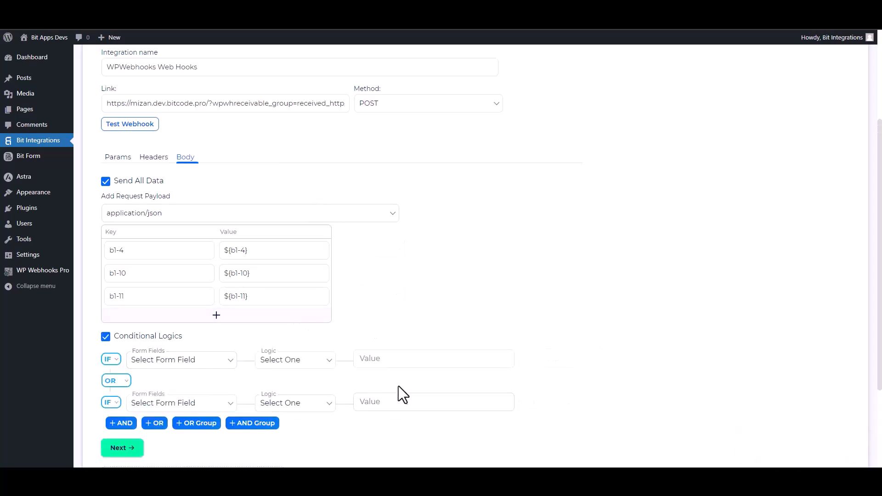
scroll(396, 386, "down", 2)
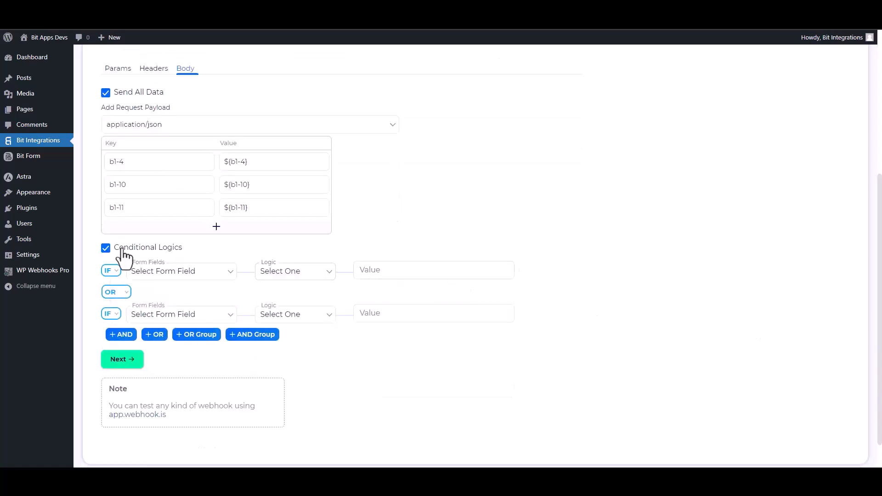
left_click(106, 248)
left_click(133, 323)
- Finish the Bit Integrations integration and save the WP Webhooks trigger settings
left_click(468, 189)
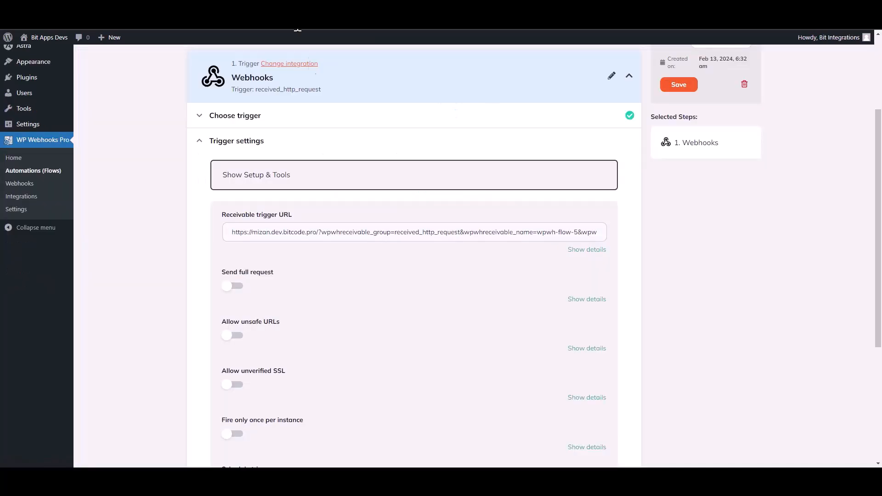
scroll(521, 317, "down", 4)
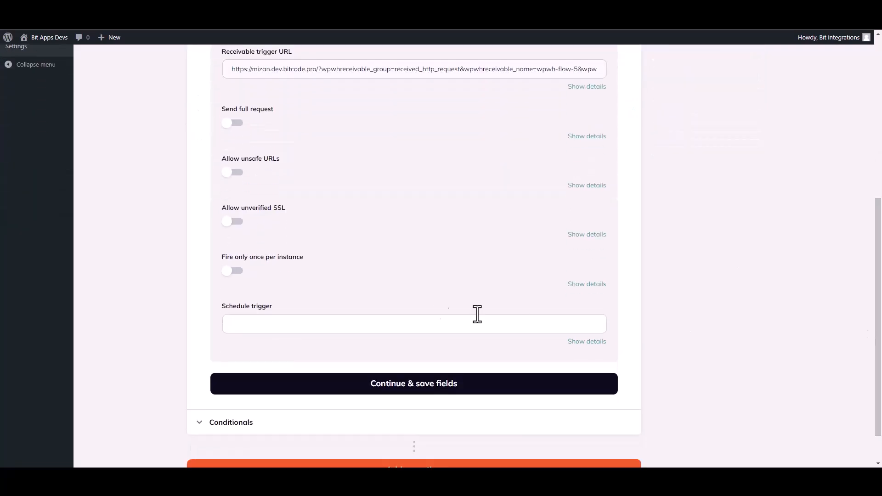
left_click(410, 389)
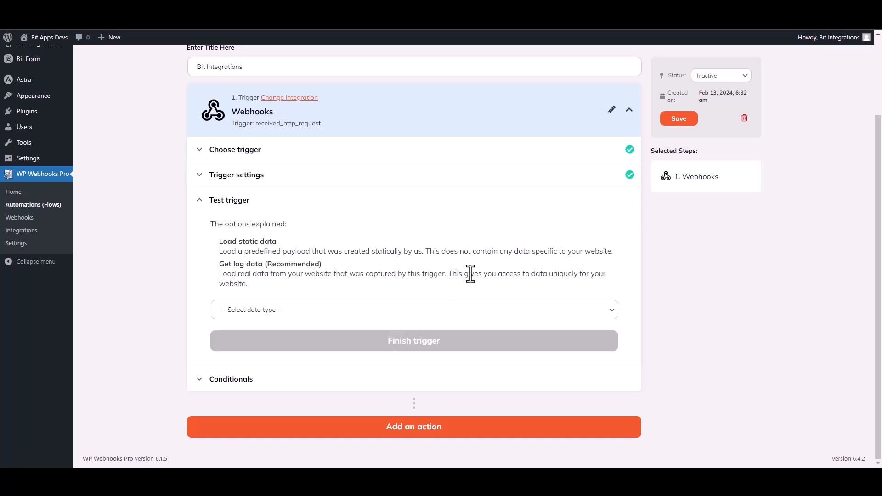
- Test the trigger with log #18 data (b1-4, b1-10, b1-11) and finish the trigger
left_click(274, 313)
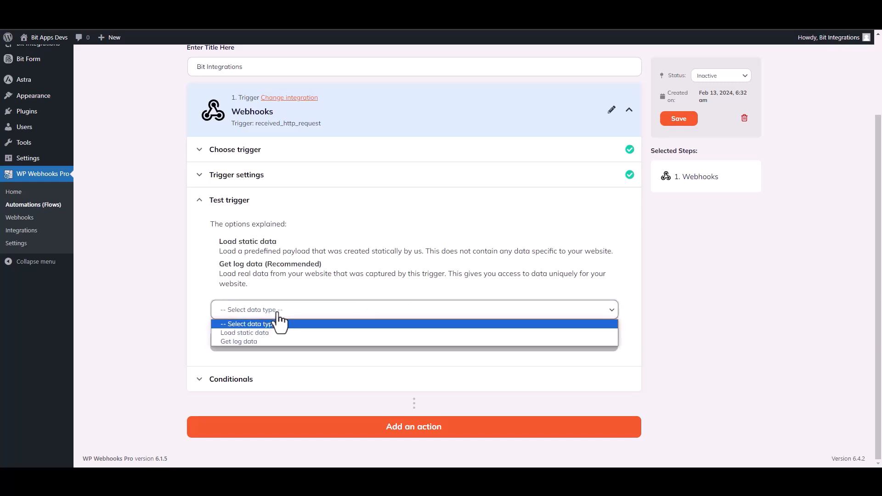
left_click(252, 343)
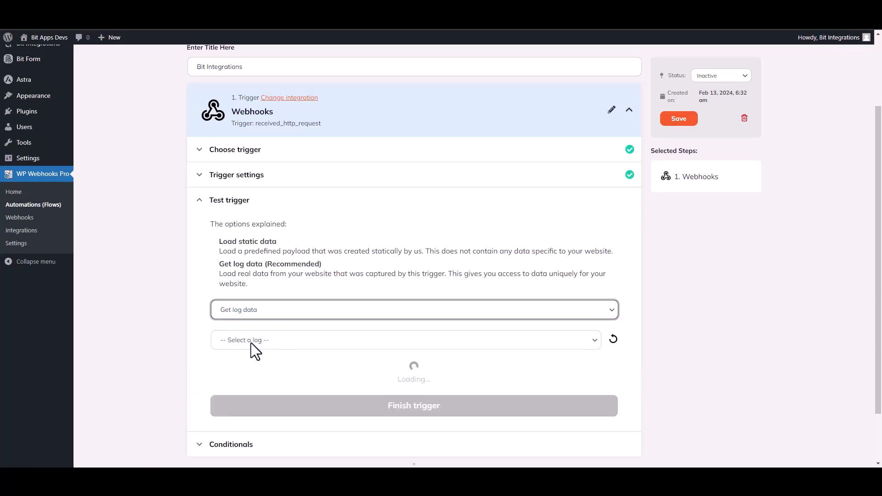
left_click(469, 347)
left_click(287, 363)
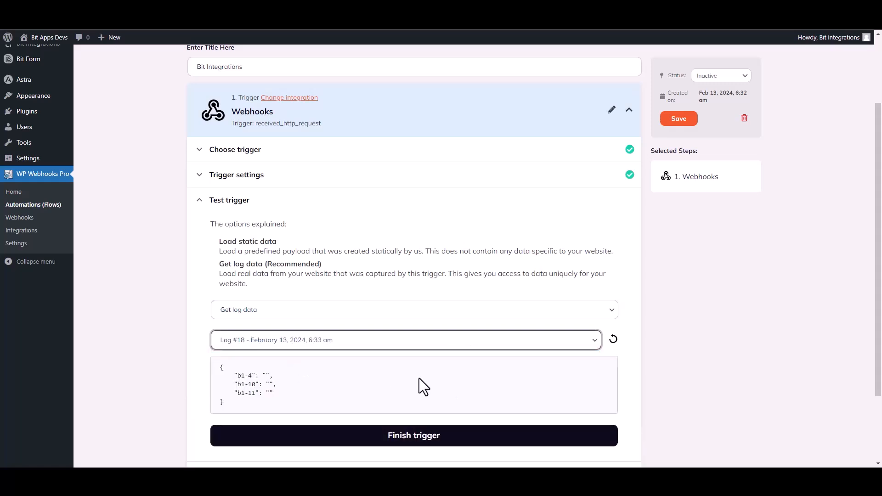
left_click_drag(279, 398, 229, 376)
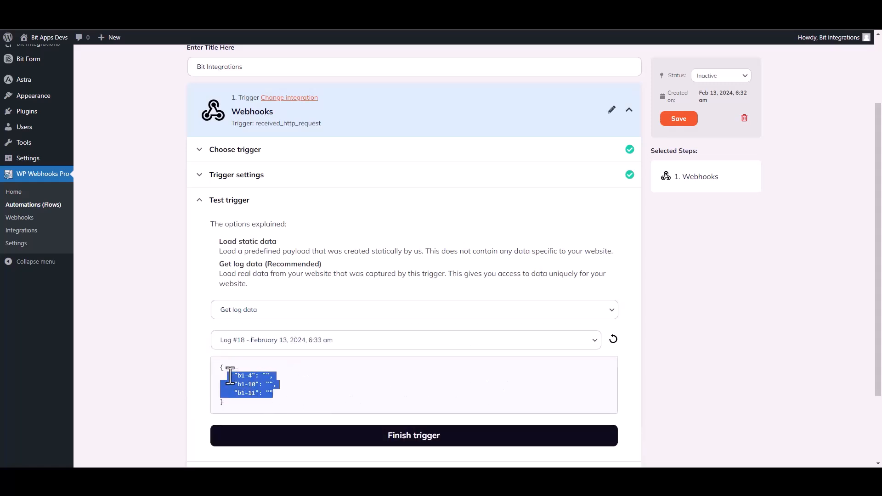
left_click(394, 398)
scroll(689, 321, "down", 2)
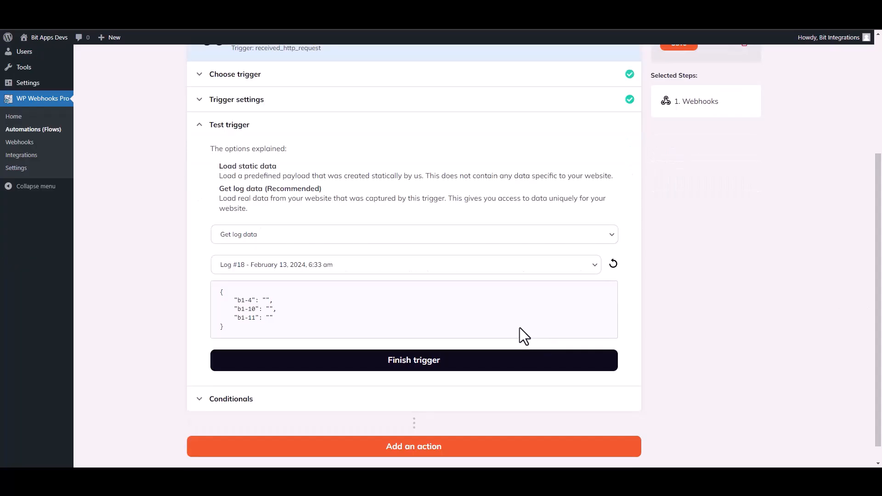
left_click(421, 363)
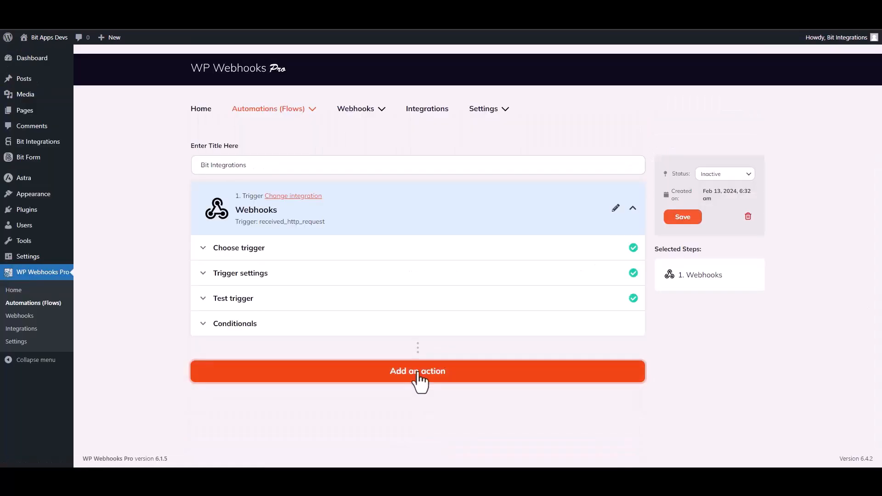
- Add a WordPress 'Create user' action as the flow's second step
left_click(418, 373)
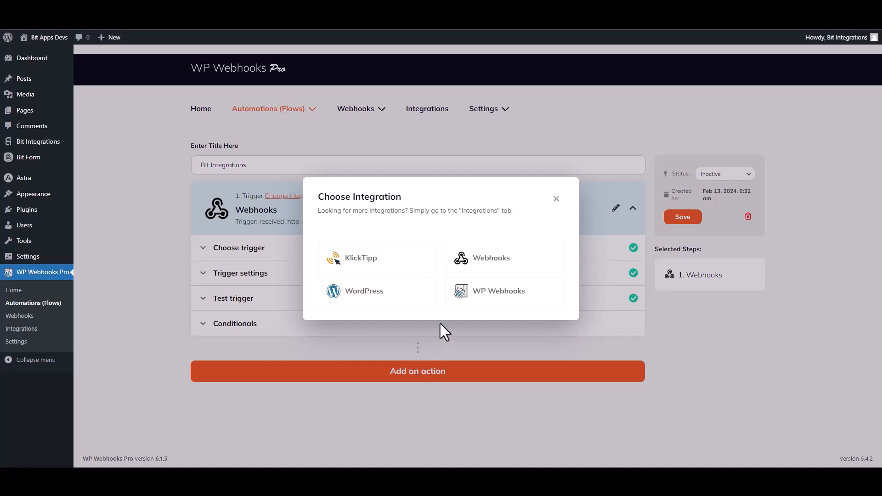
left_click(380, 294)
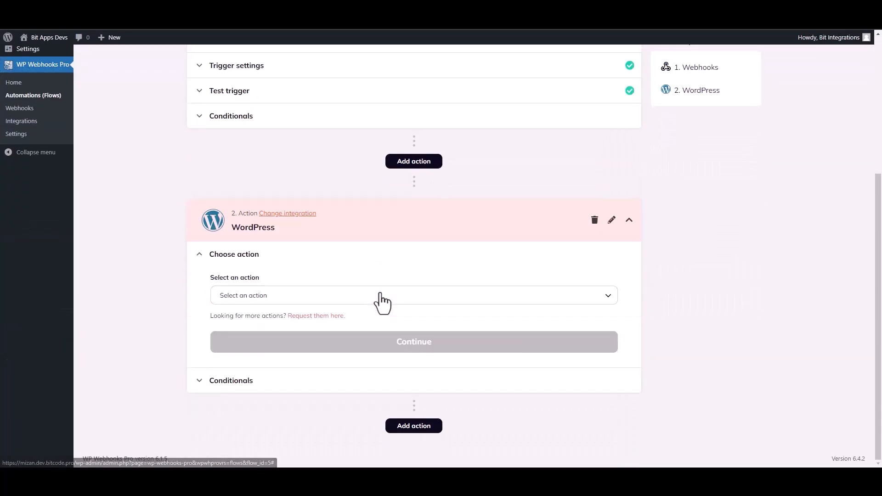
left_click(274, 299)
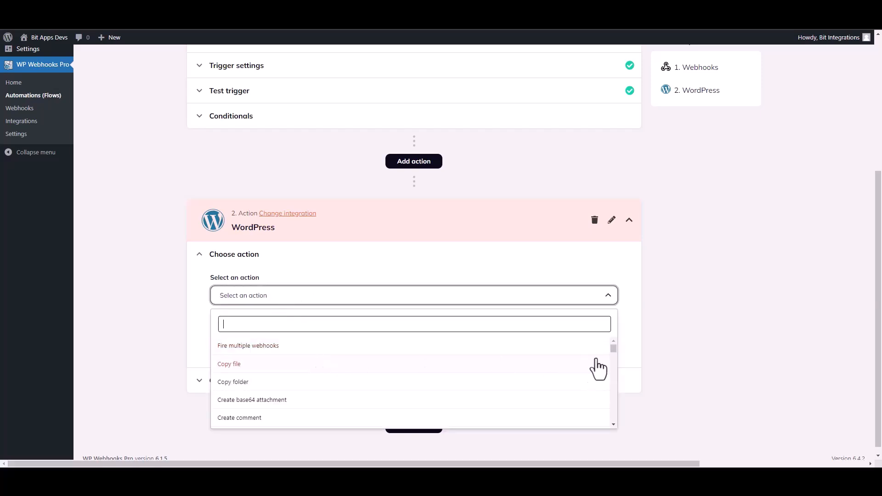
left_click_drag(614, 349, 614, 381)
type("create u")
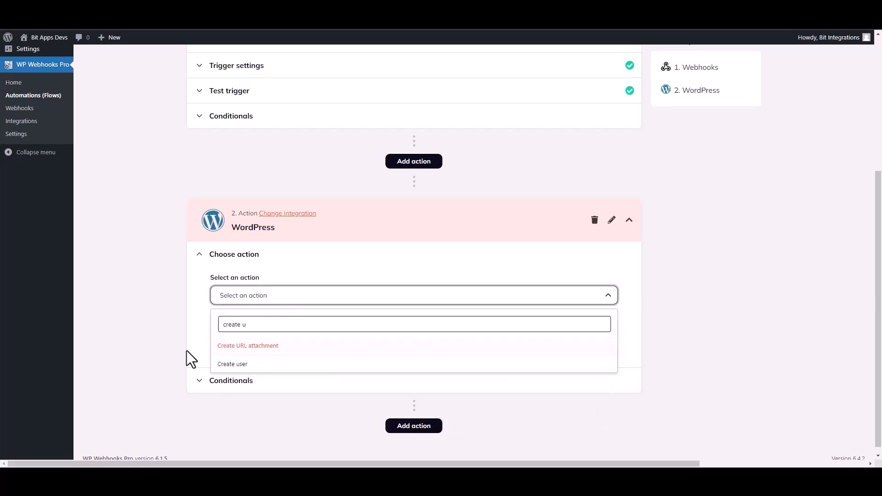
left_click(233, 364)
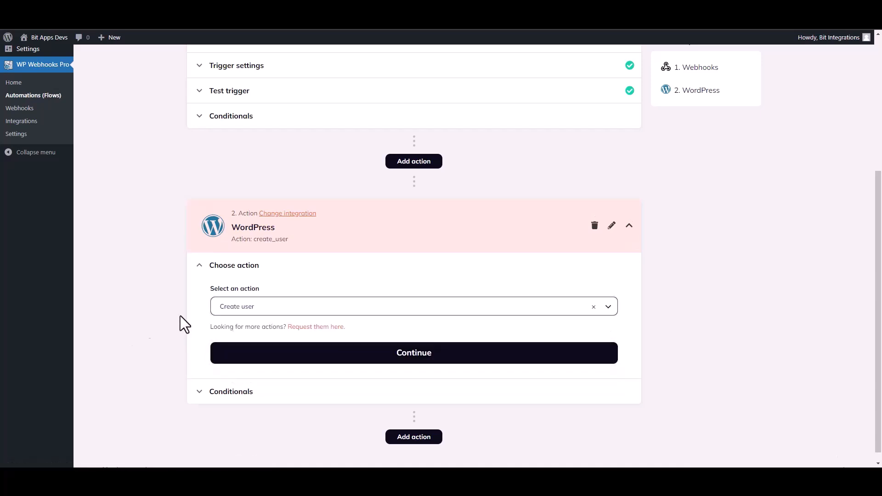
left_click(329, 356)
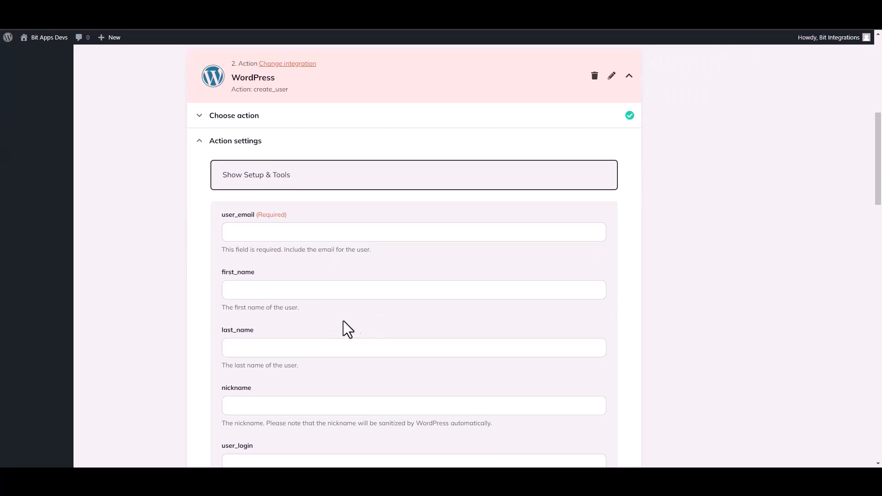
- Map user_email to the {b1-4} tag and first_name to {b1-10} from the Webhooks trigger
left_click(254, 234)
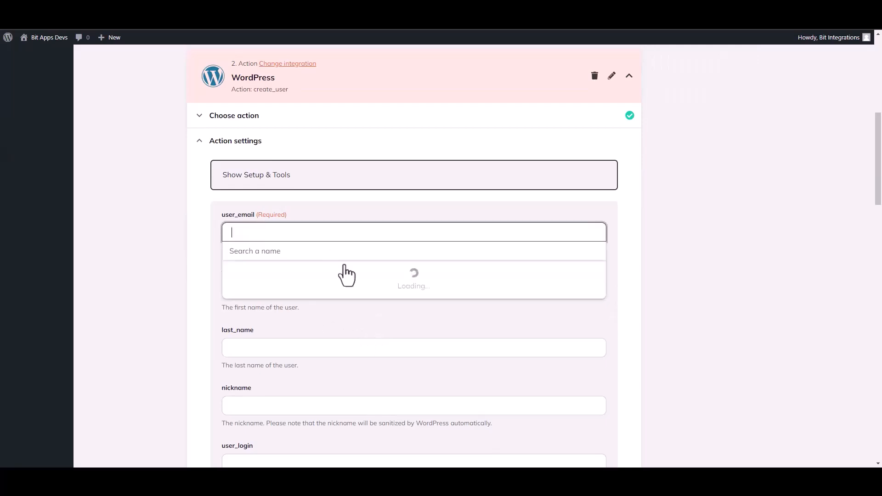
left_click(272, 294)
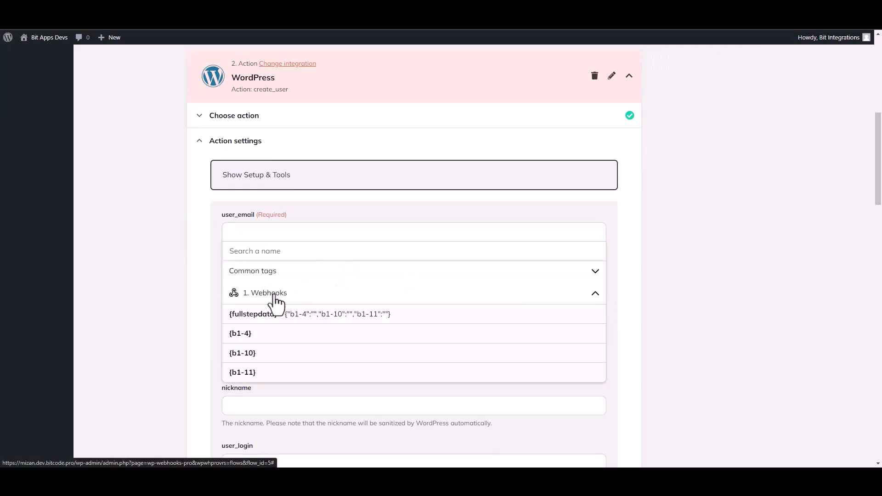
left_click(241, 334)
left_click(167, 309)
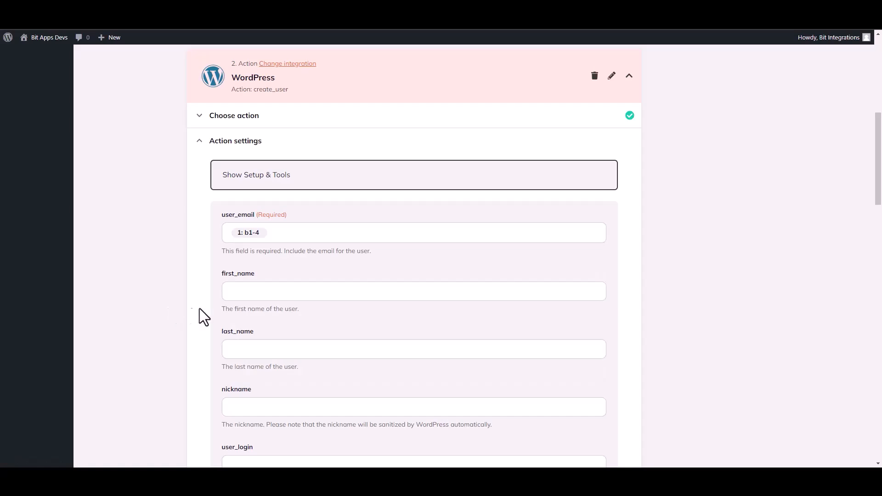
left_click(248, 296)
left_click(276, 355)
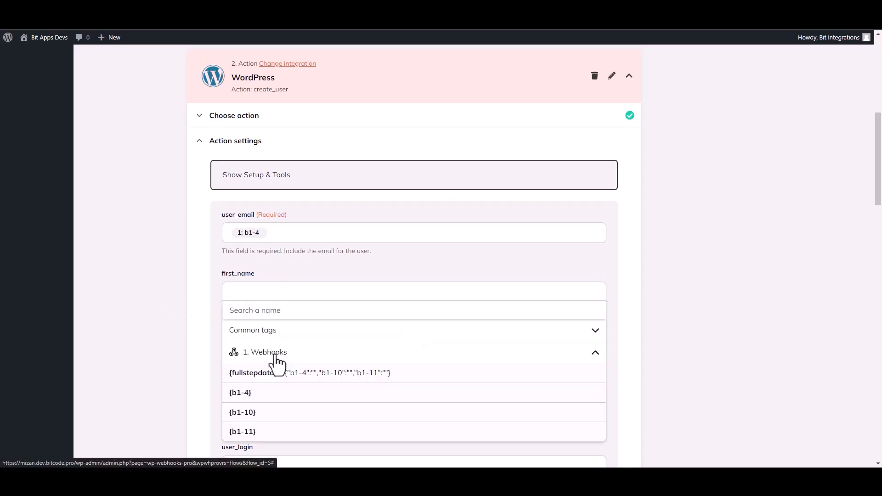
left_click(252, 415)
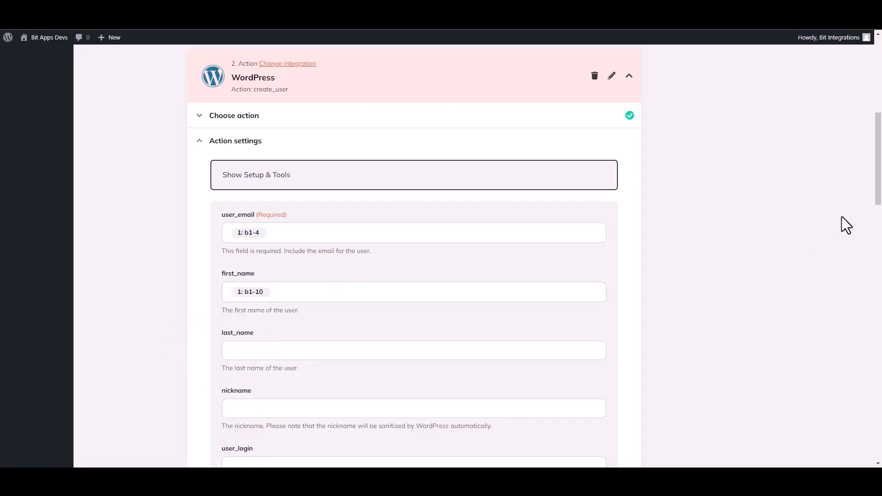
left_click_drag(881, 186, 881, 416)
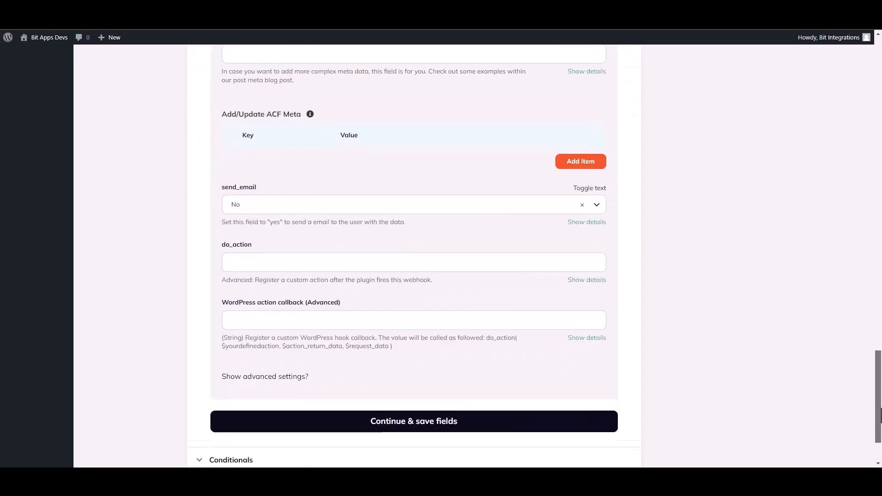
- Save the Create user fields, fire a live test of the action, and finish the test step
left_click(453, 414)
left_click(267, 314)
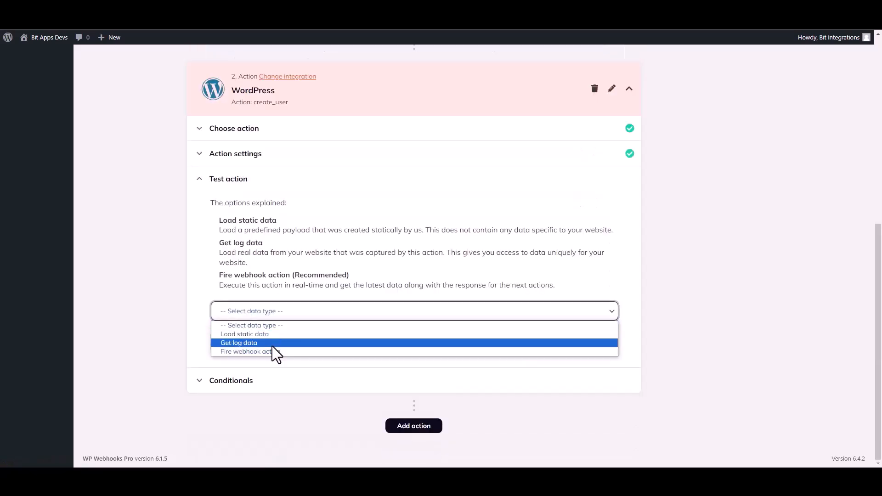
left_click(242, 351)
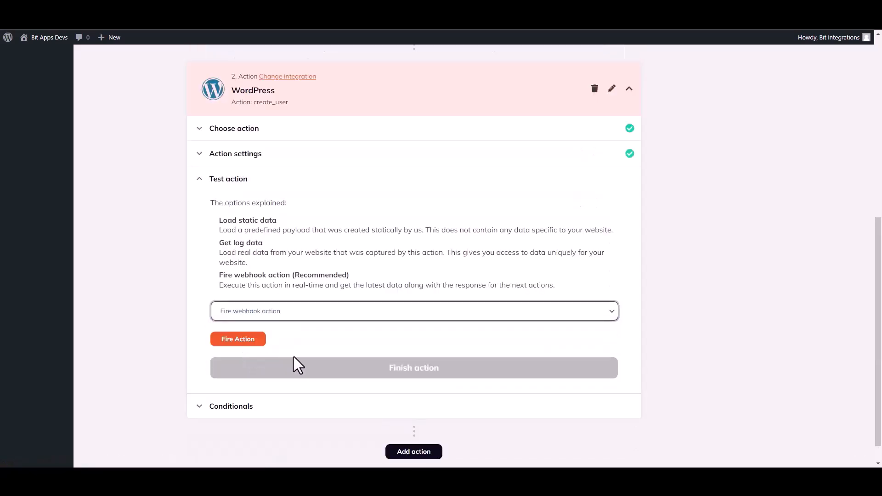
left_click(248, 341)
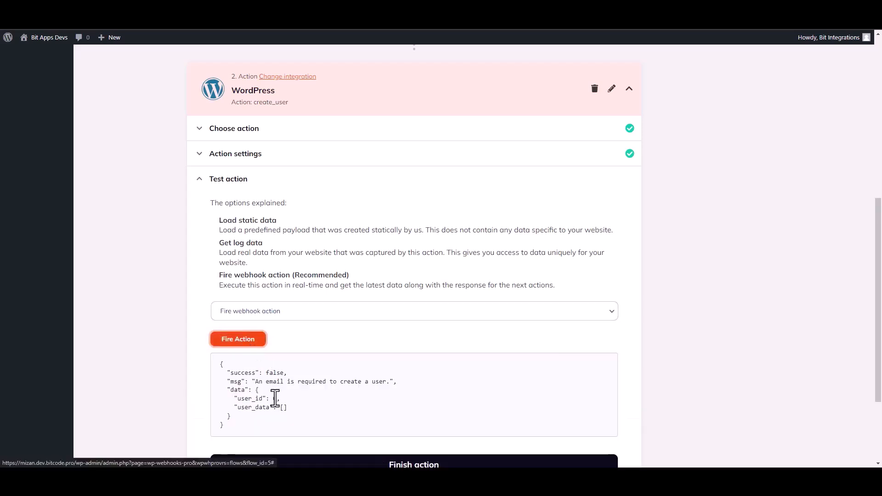
double_click(231, 373)
left_click(679, 370)
left_click_drag(881, 302, 881, 354)
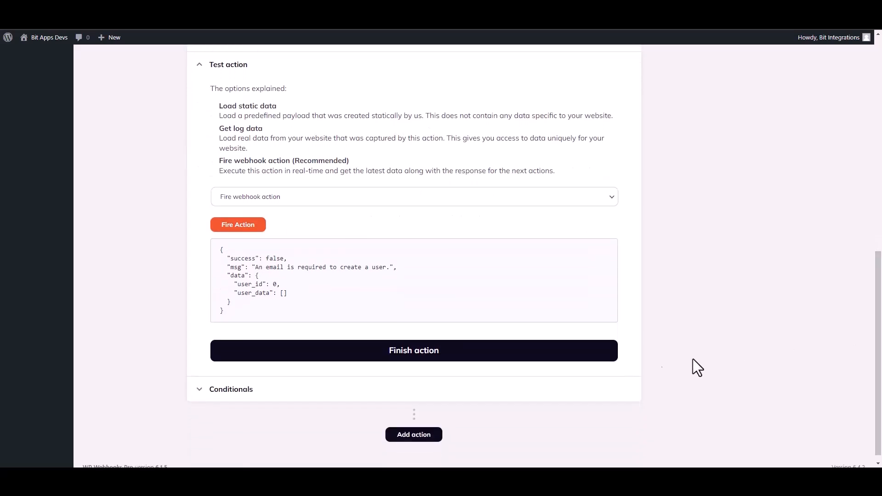
left_click(428, 358)
left_click_drag(881, 289, 881, 204)
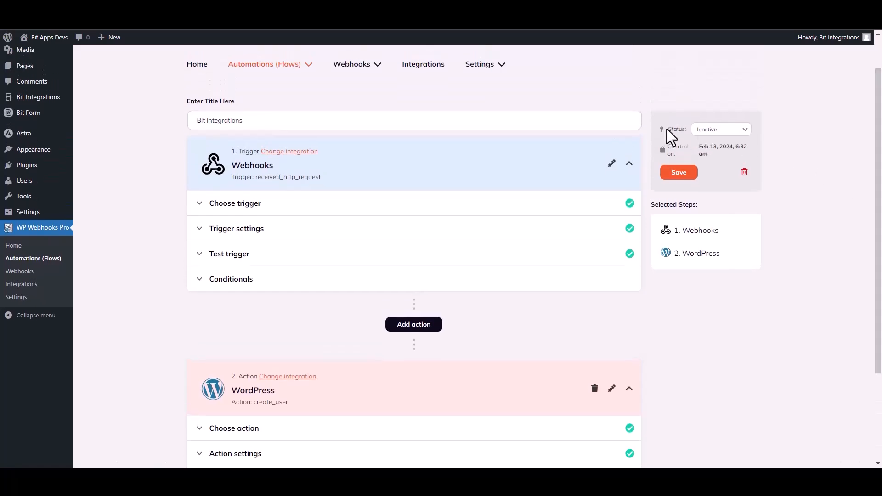
- Set the flow status to Active and save it, then click into the front-end form's Name field
left_click(719, 130)
left_click(706, 147)
left_click(680, 174)
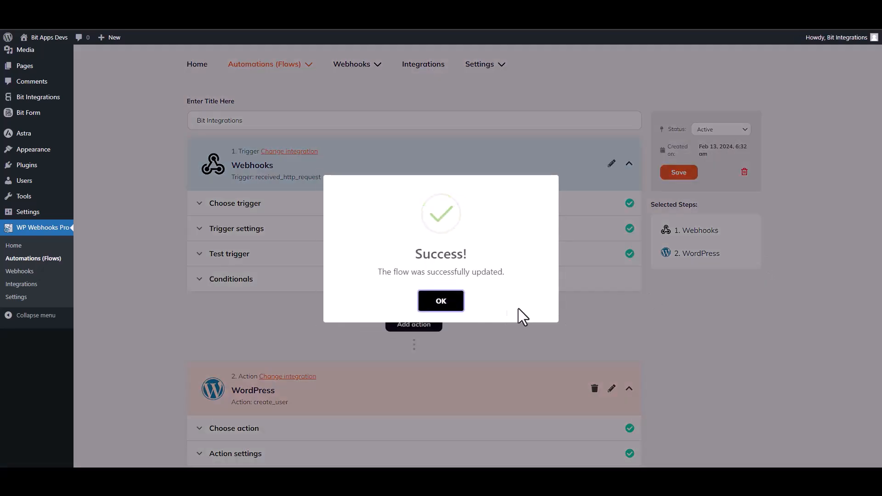
left_click(456, 303)
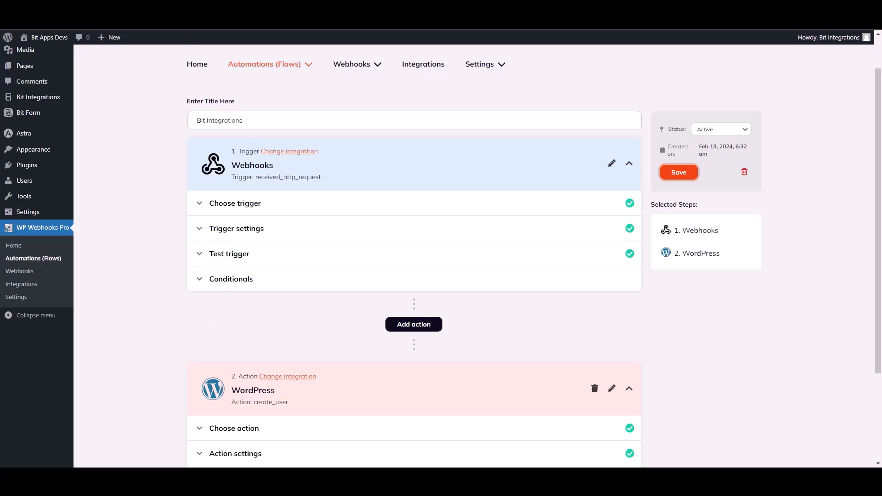
left_click(437, 228)
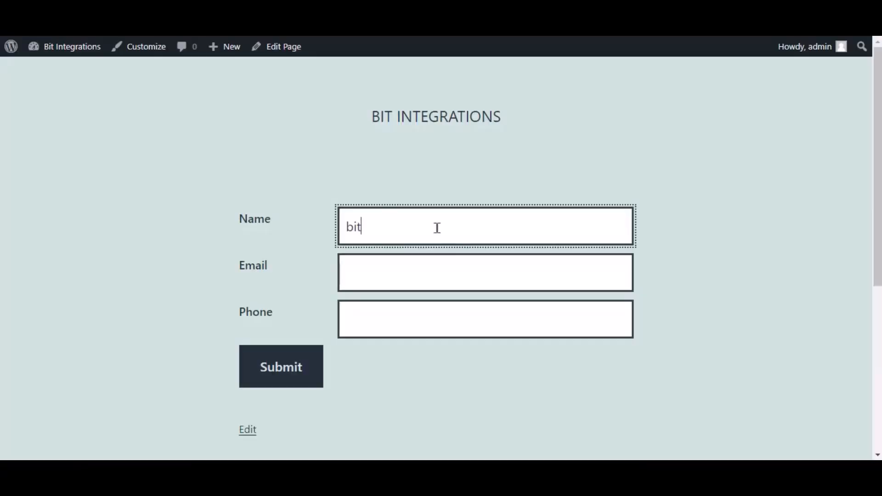
- Submit the front-end form with name 'Bit Integrations', a support e-mail address and a phone number
type("Bit Integrations")
key("Tab")
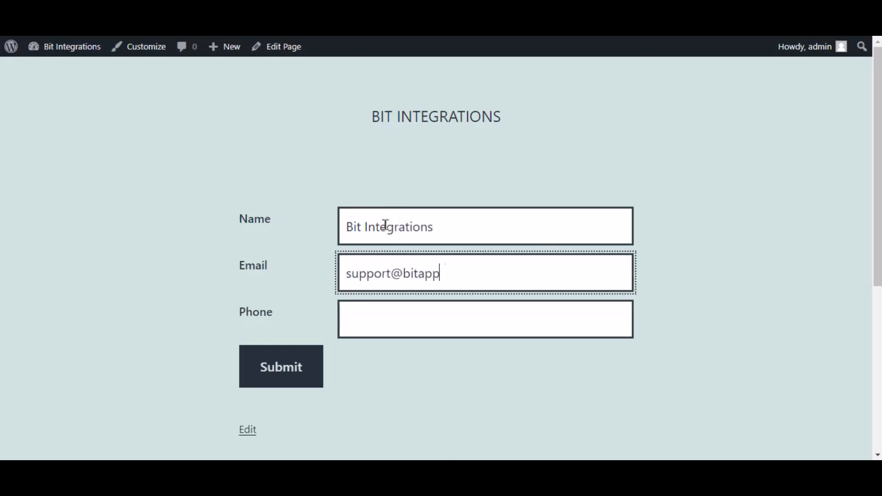
key("Tab")
type("444555666")
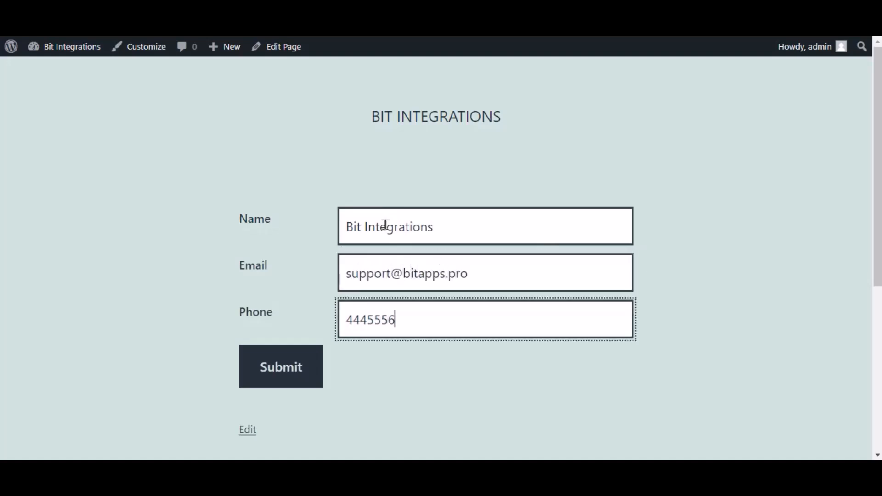
left_click(283, 365)
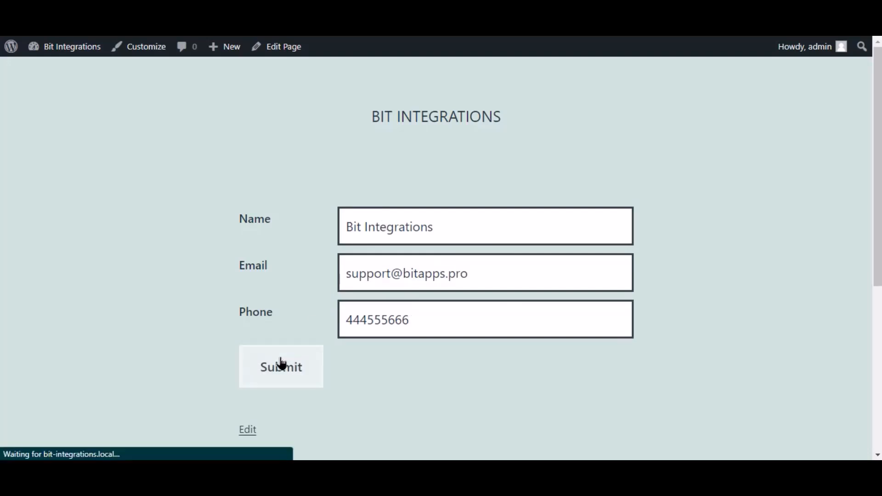